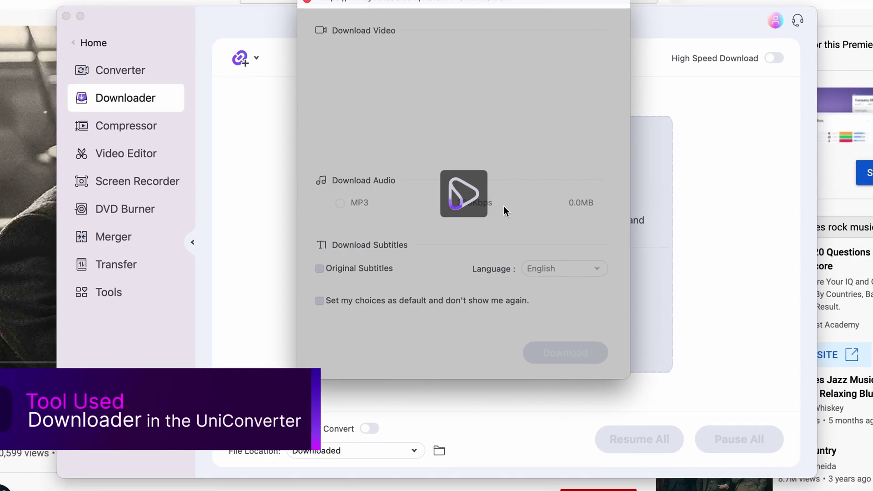
Download only the audio of the video as an MP3 file.
left_click(340, 203)
left_click(572, 354)
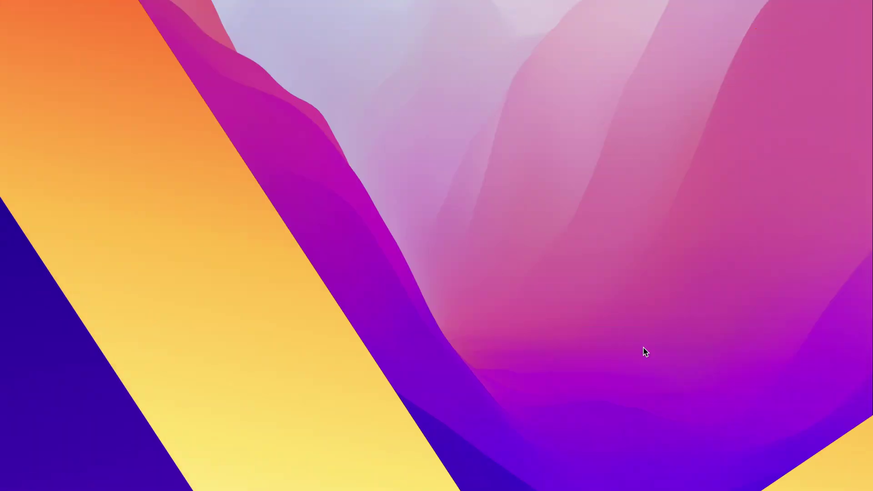
Open UniConverter's Mp3 Cutter tool and load the H A N S Zimmer film music MP3 from the MP3 cutter folder.
left_click(643, 482)
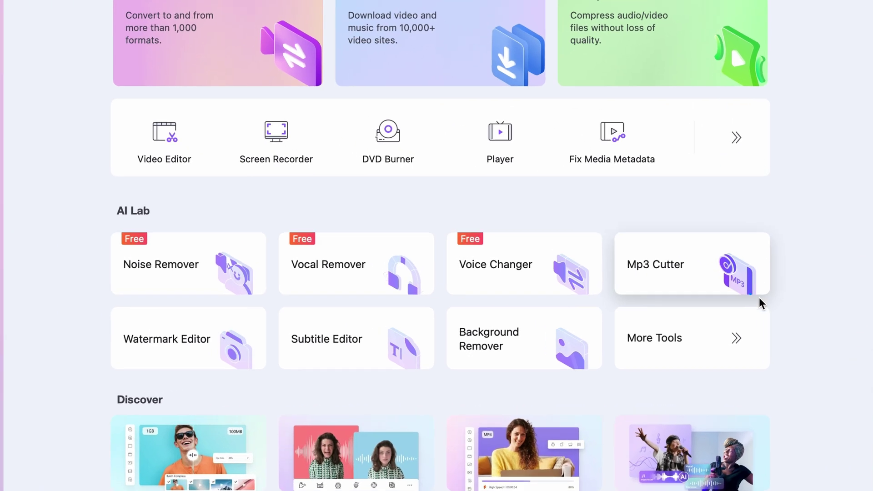
left_click(700, 273)
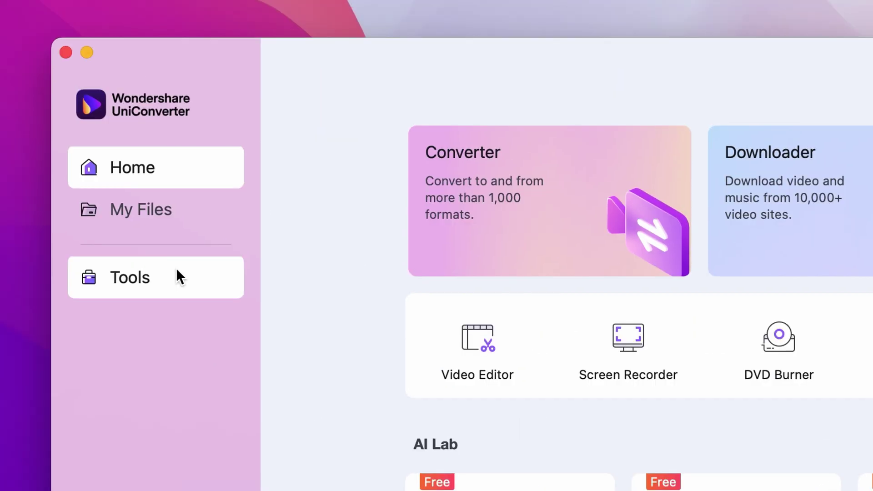
left_click(177, 270)
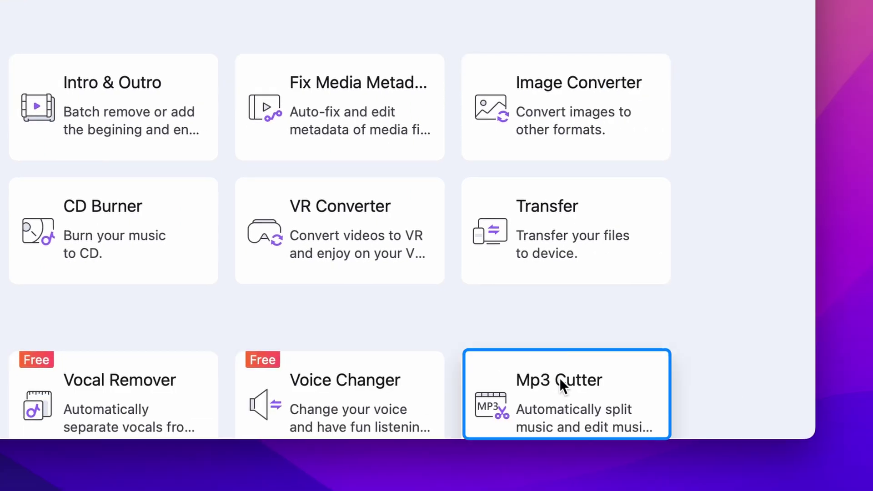
left_click(560, 384)
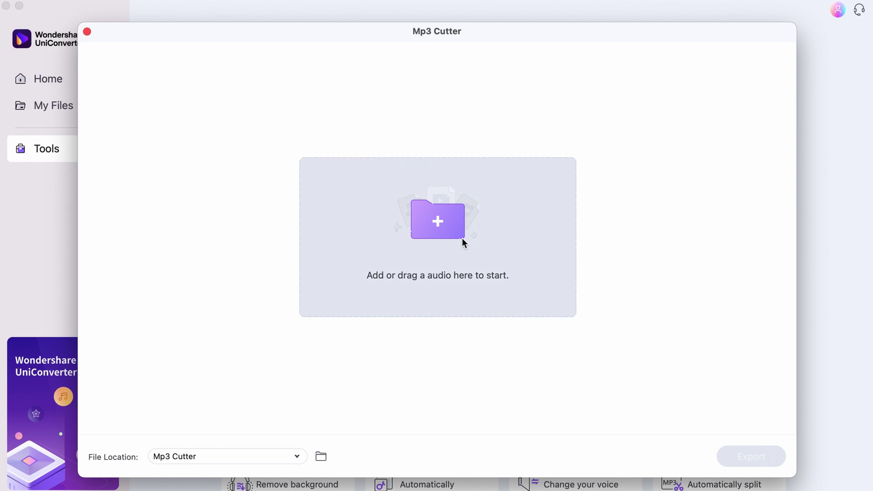
left_click(462, 238)
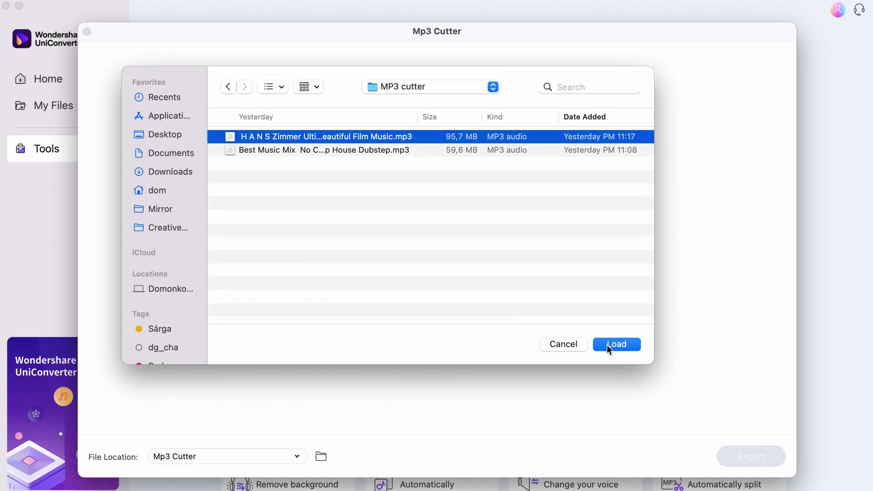
left_click(607, 345)
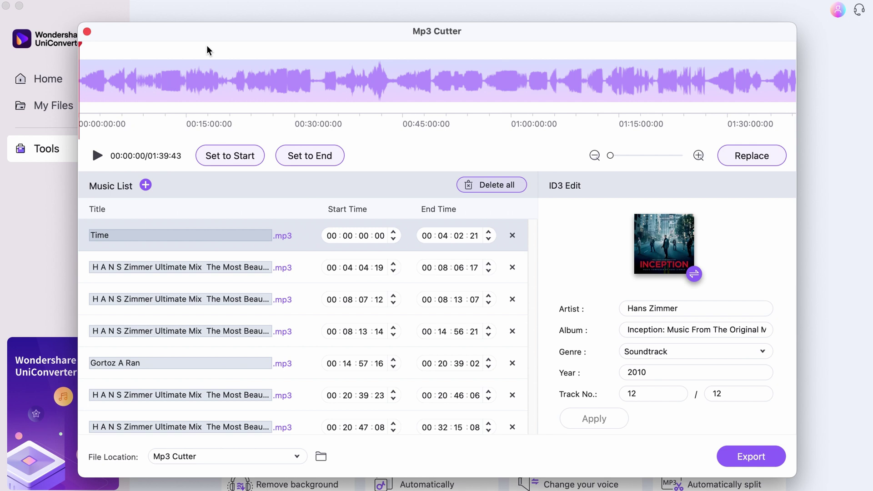
Examine the automatically split tracks in the music list and the ID3 information of several of them.
scroll(358, 209, "down", 10)
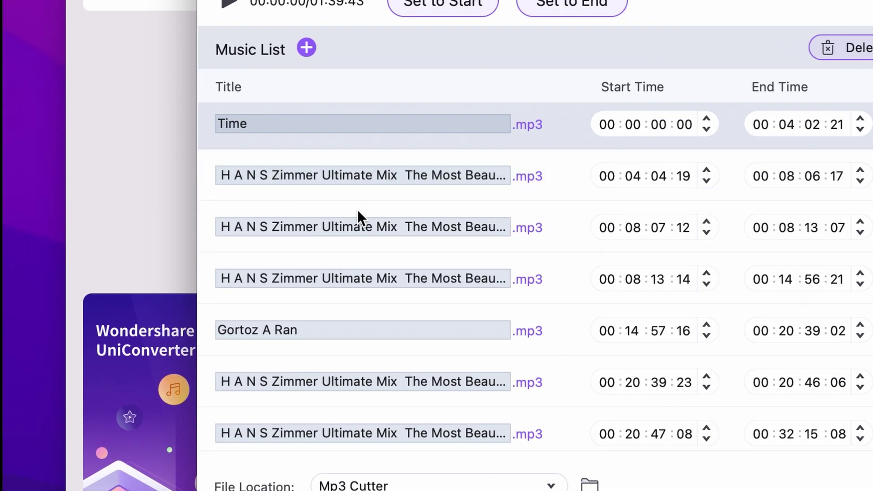
scroll(372, 264, "up", 10)
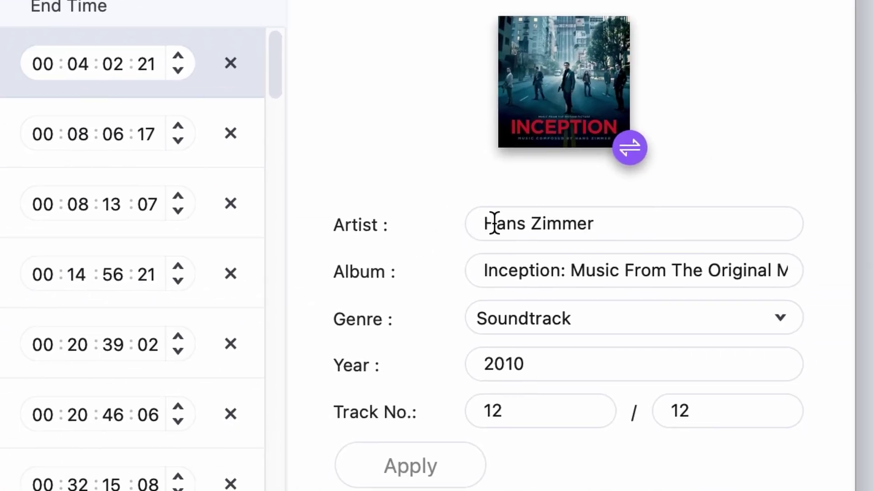
left_click(9, 133)
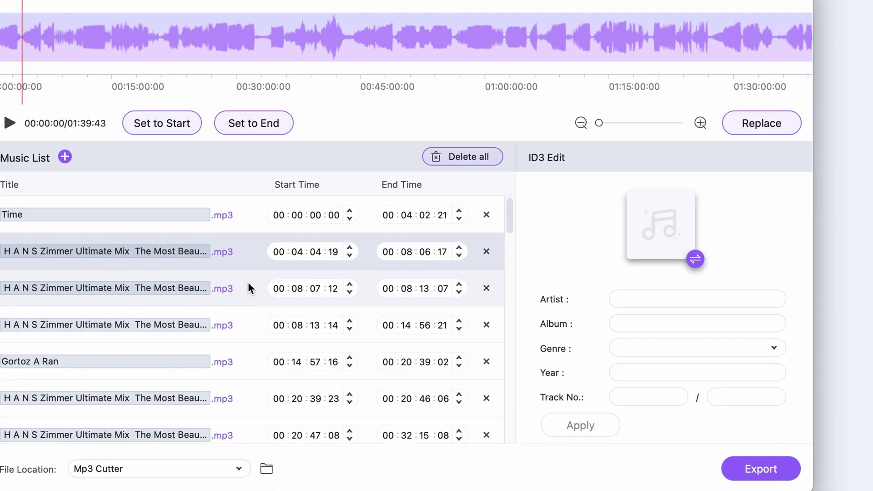
left_click(9, 203)
left_click(299, 335)
left_click(296, 359)
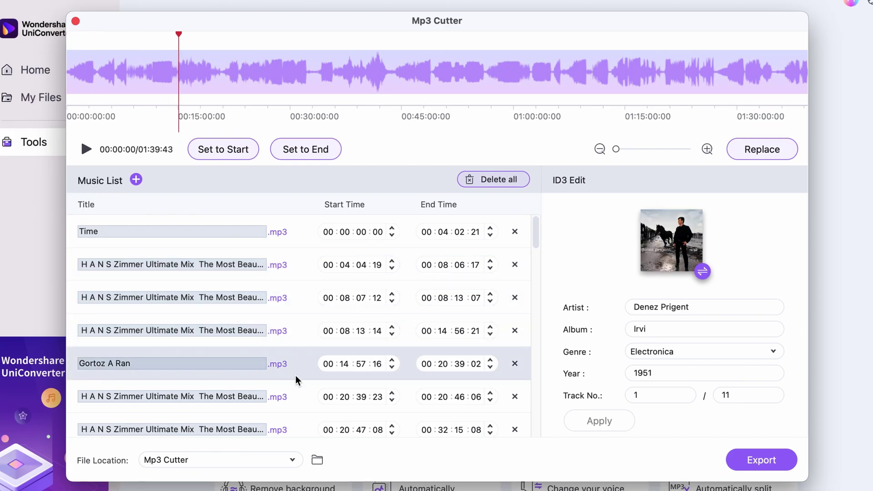
left_click(298, 392)
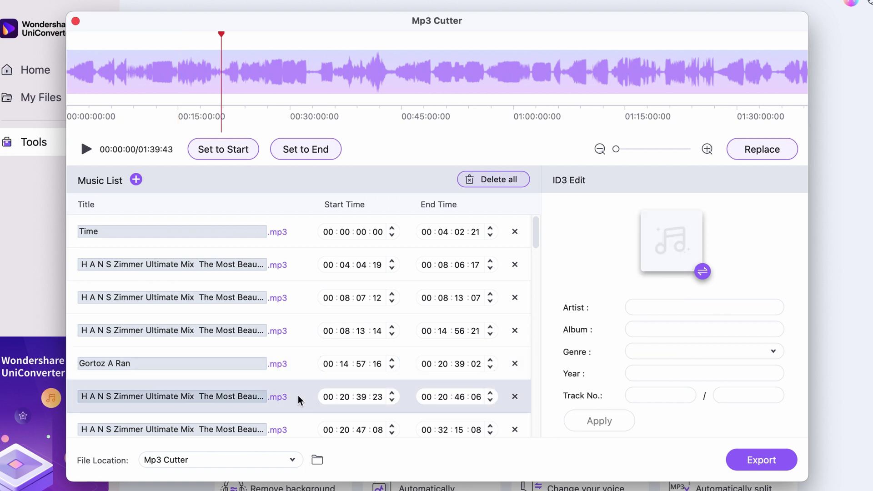
left_click(305, 423)
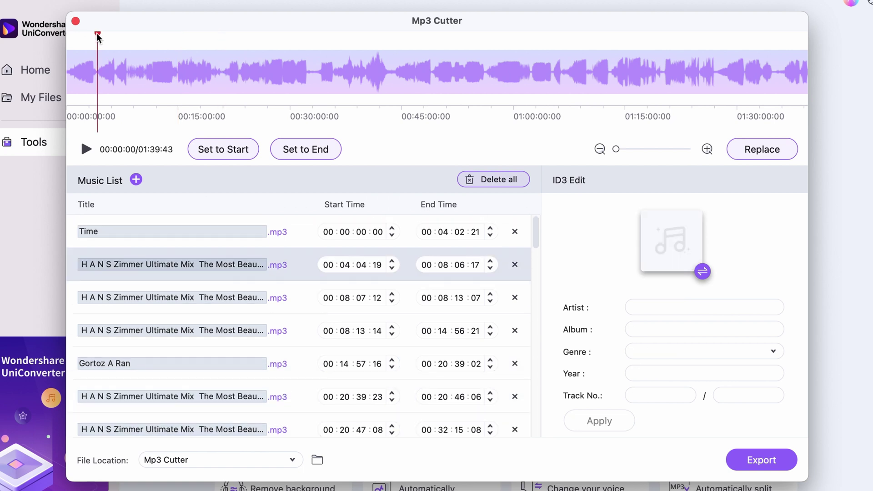
Move the second track's start time to 00:06:49:23 and its end time to 00:20:40:21 using playhead positions on the waveform.
mouse_move(143, 37)
left_mouse_down()
mouse_move(117, 37)
mouse_move(130, 42)
left_mouse_up()
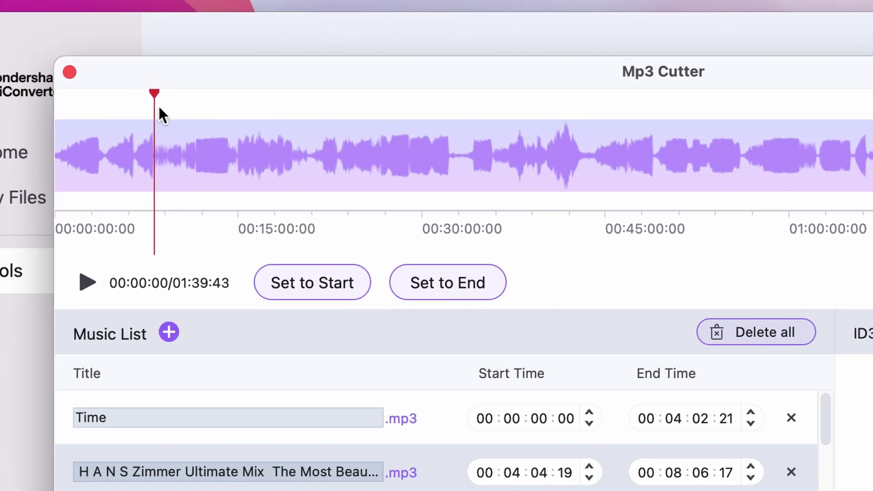
left_click_drag(158, 105, 187, 110)
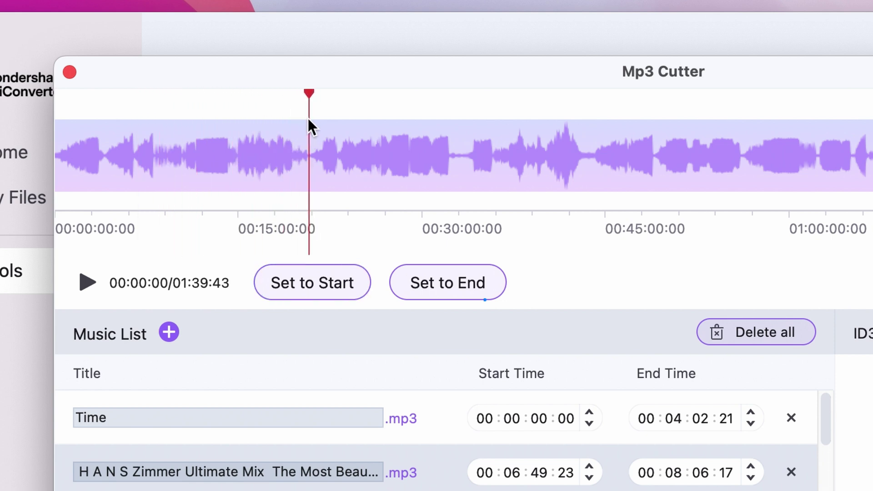
left_click(437, 283)
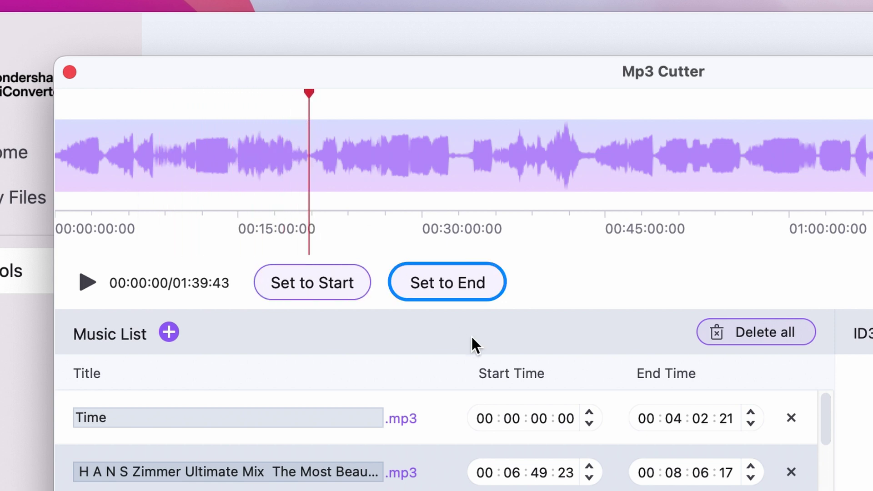
left_click(451, 285)
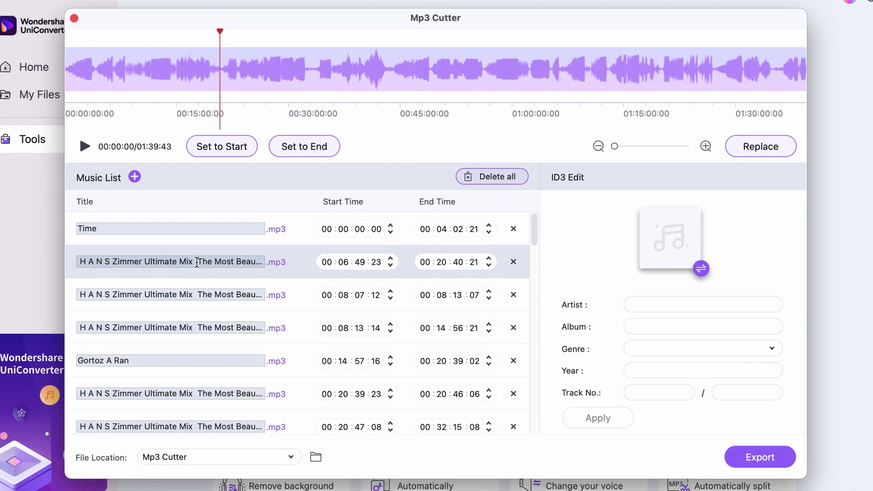
scroll(203, 311, "down", 5)
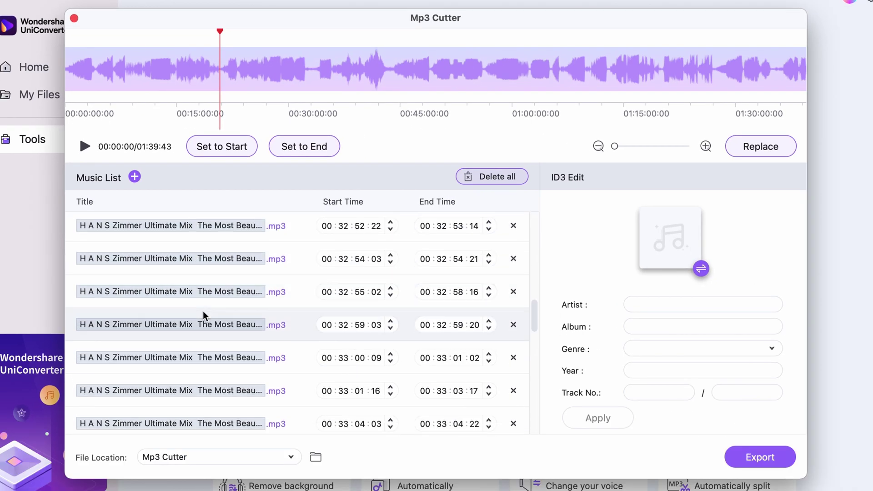
scroll(145, 273, "up", 5)
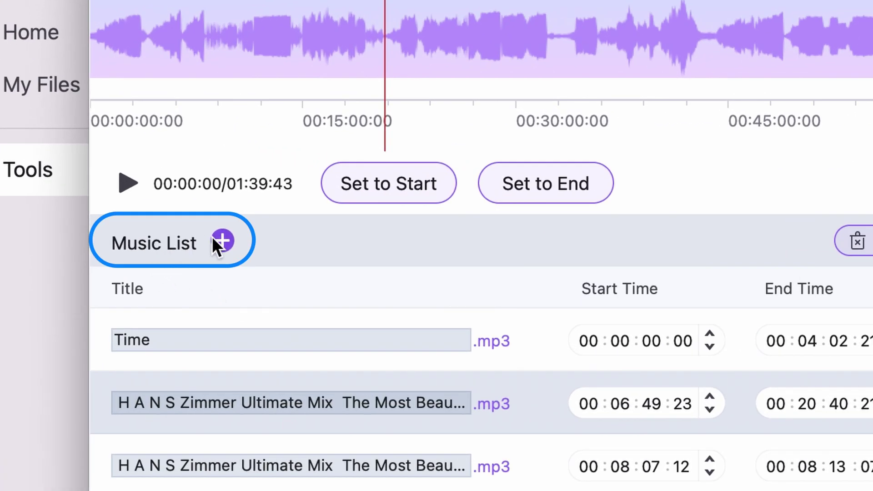
scroll(300, 386, "down", 10)
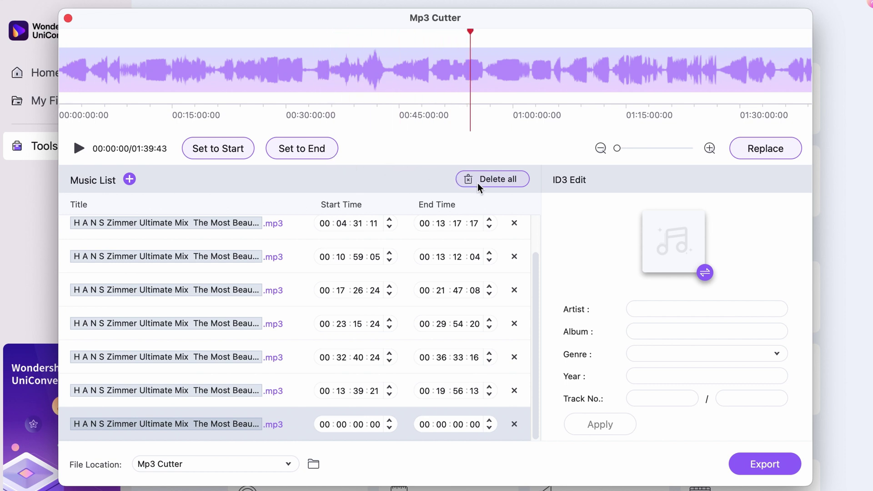
Set the last listed track to run from 00:49:12:14 to 00:56:19:02 using the waveform, and add another track to the music list.
left_click_drag(477, 183, 482, 190)
left_click(431, 43)
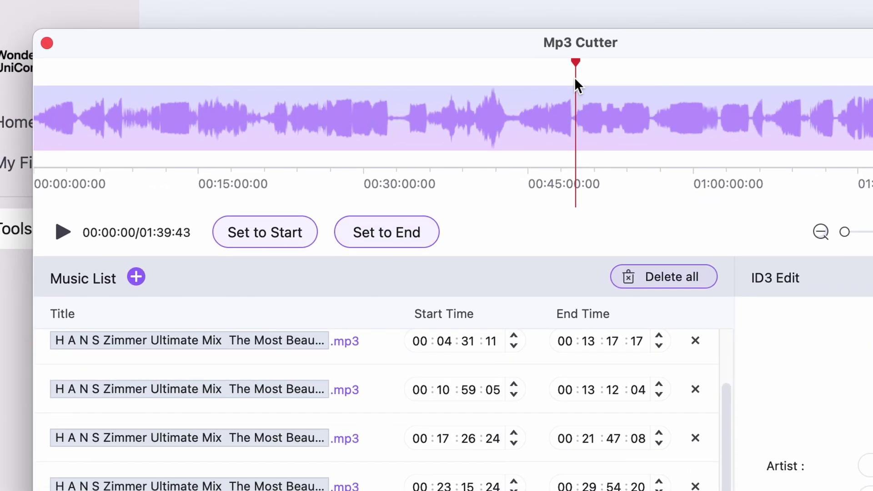
left_click(295, 240)
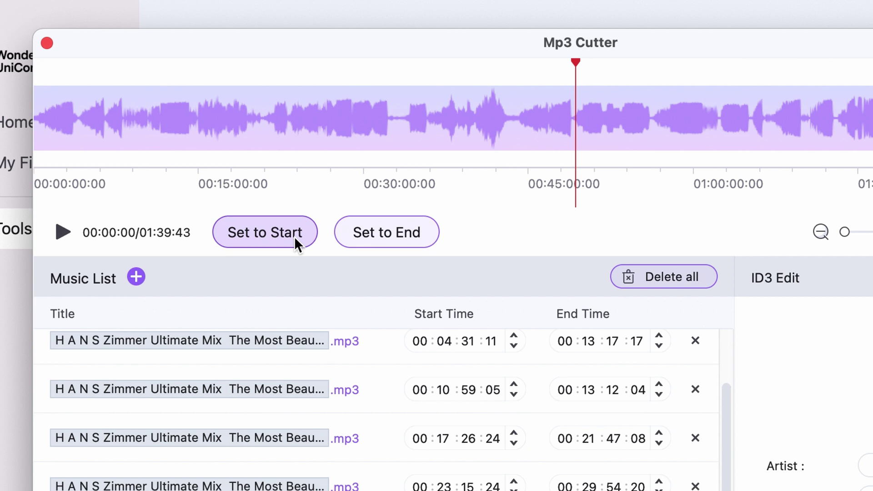
left_click(770, 125)
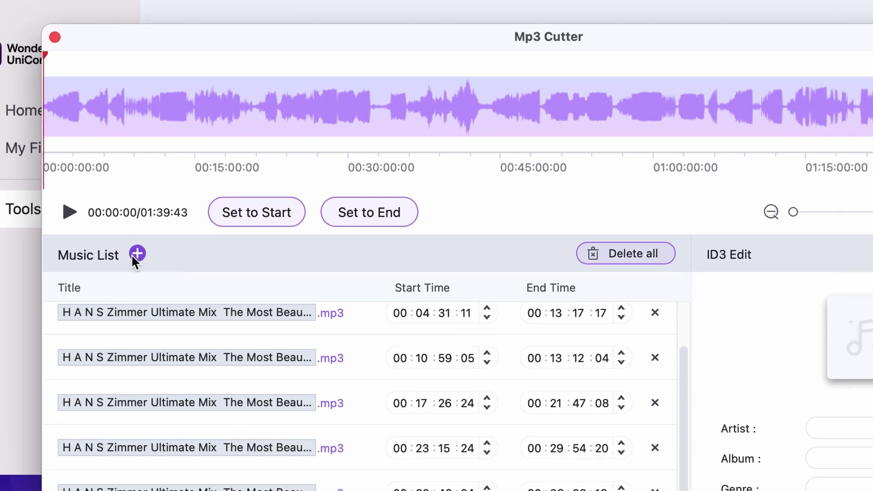
left_click(132, 277)
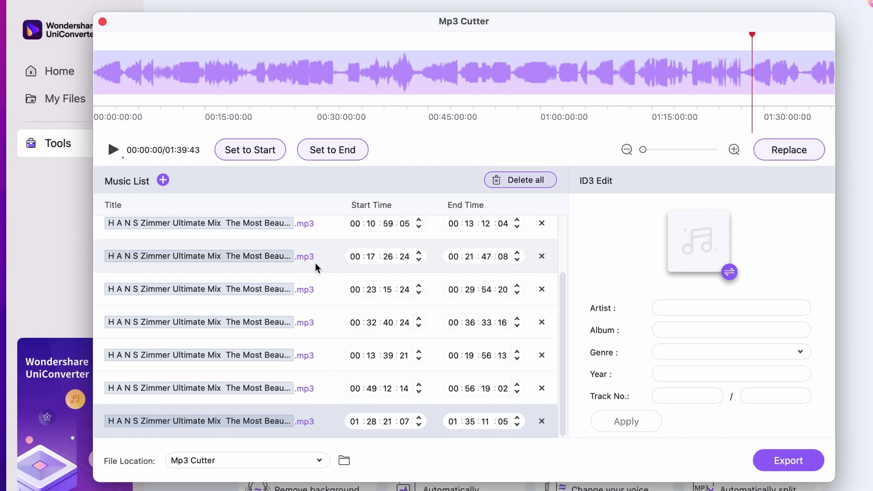
Rename the tracks starting at 00:32:40:24, 00:13:39:21 and 00:49:12:14 as 3, 4 and 5.
left_click(317, 264)
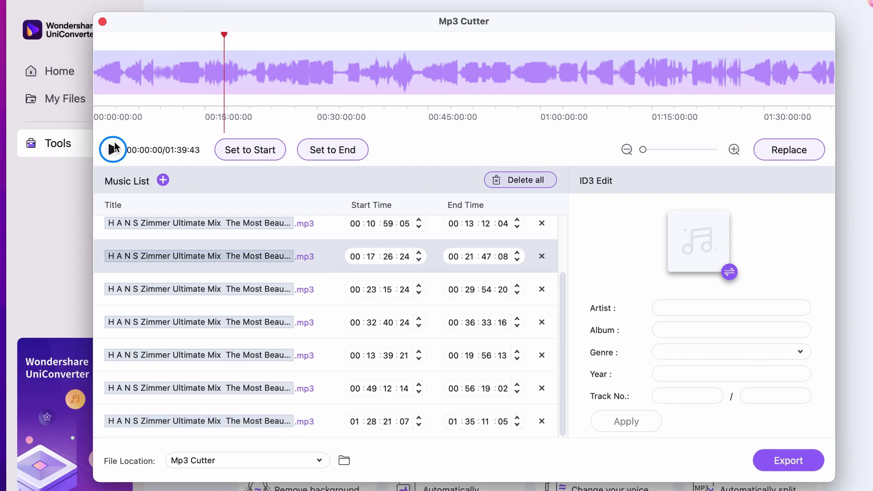
left_click(334, 324)
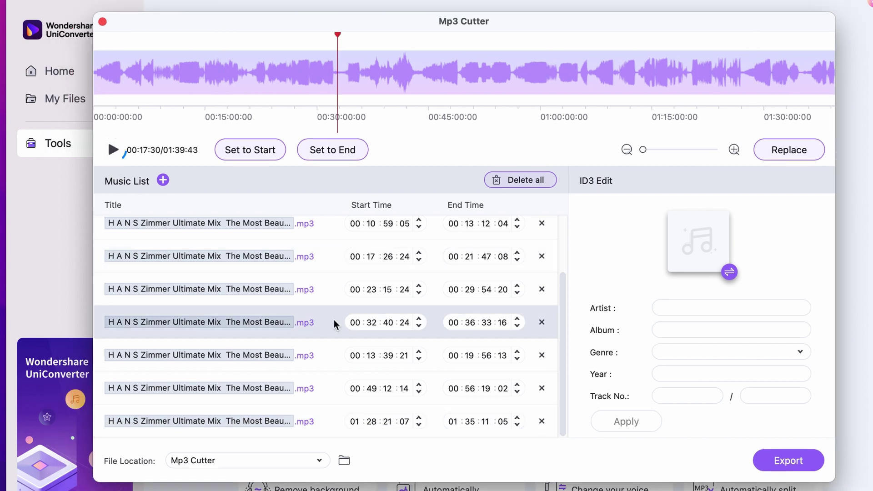
double_click(252, 322)
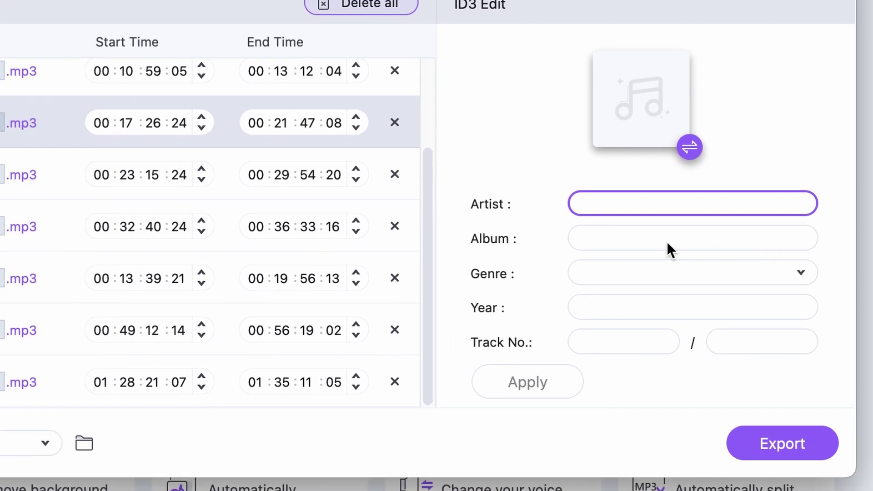
Apply ID3 data to the track starting at 00:17:26:24: artist Hans Zimmer, album Best of, genre Cinematic.
left_click(695, 241)
left_click(644, 206)
type("Hans Zimmer")
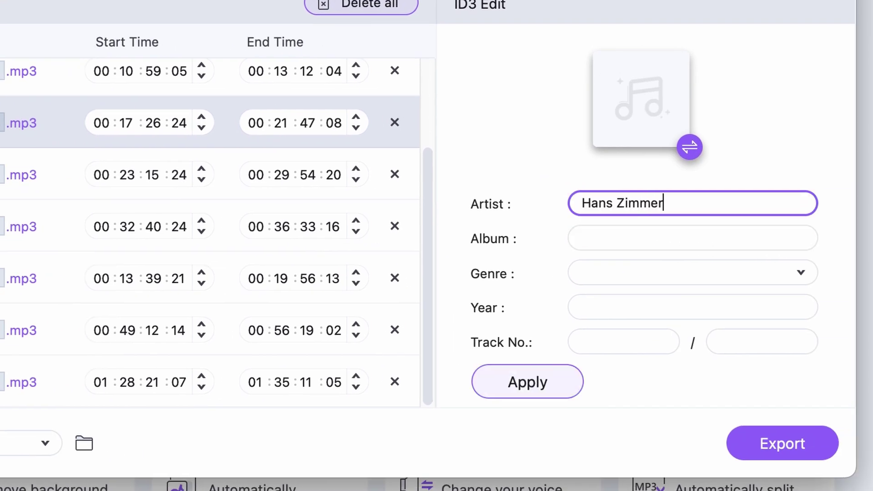
key("Tab")
type("Best of")
key("Tab")
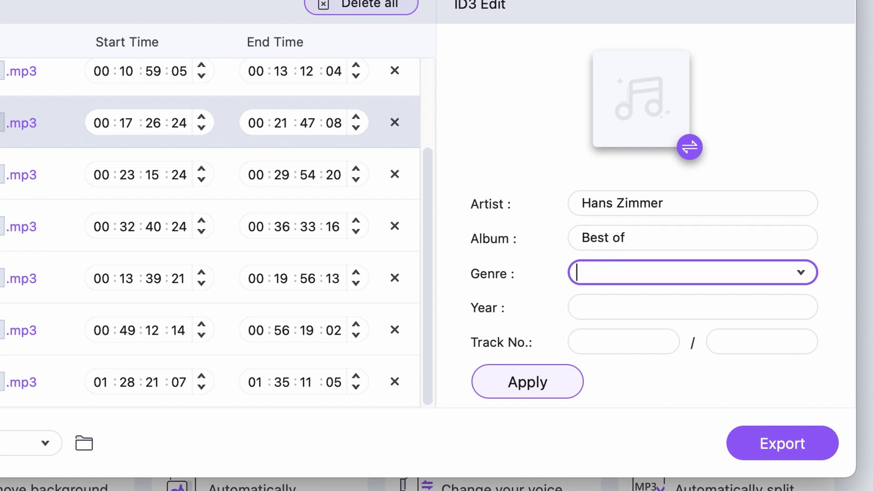
type("Cinematic")
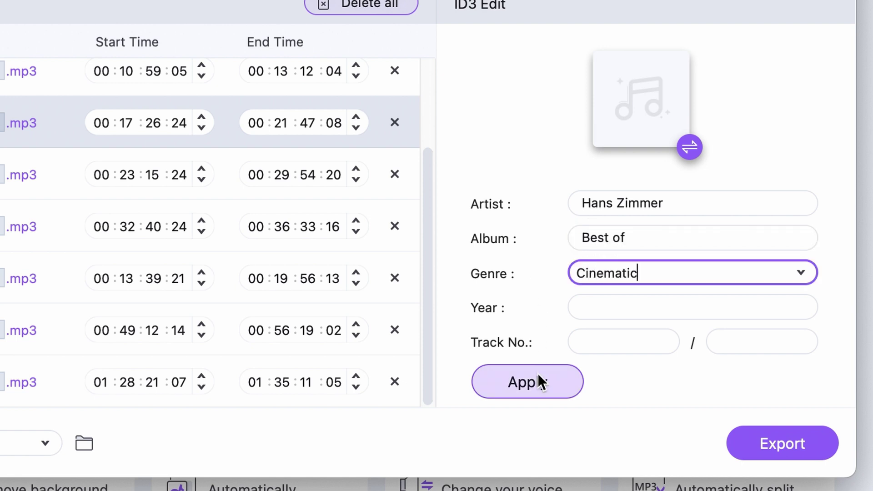
left_click(536, 381)
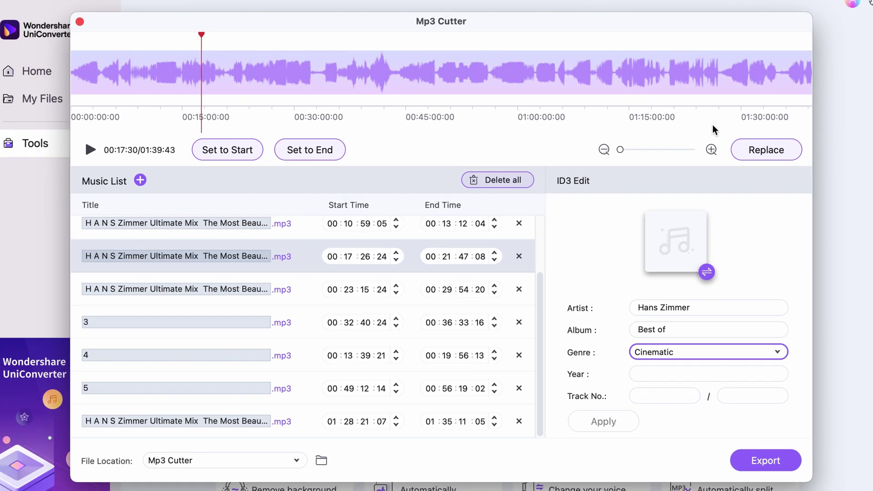
Keep Mp3 Cutter as the output file location and export the tracks.
left_click(262, 460)
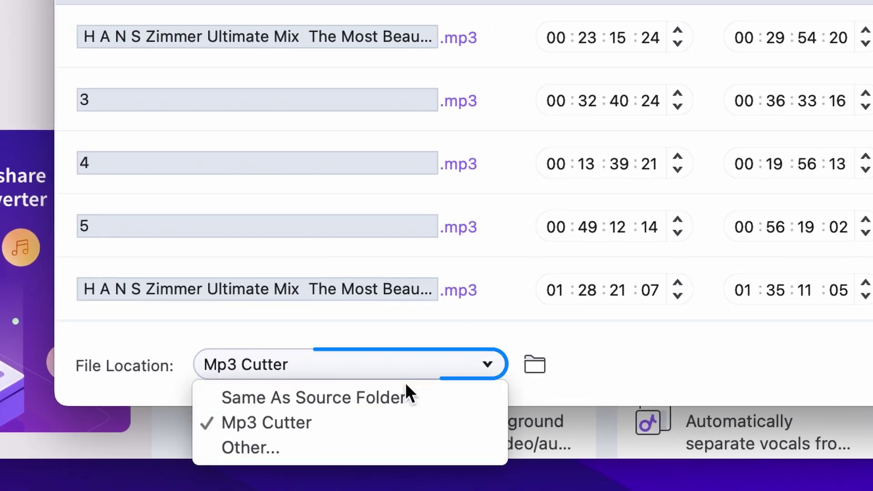
left_click(427, 342)
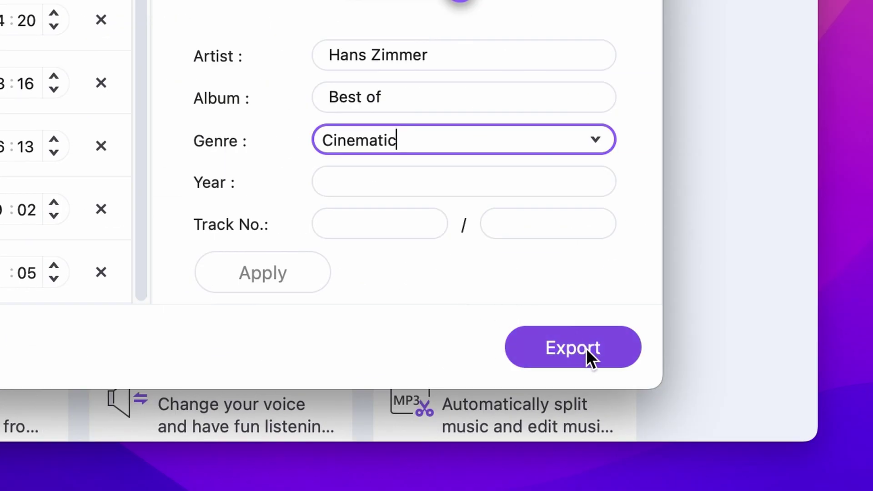
left_click(585, 348)
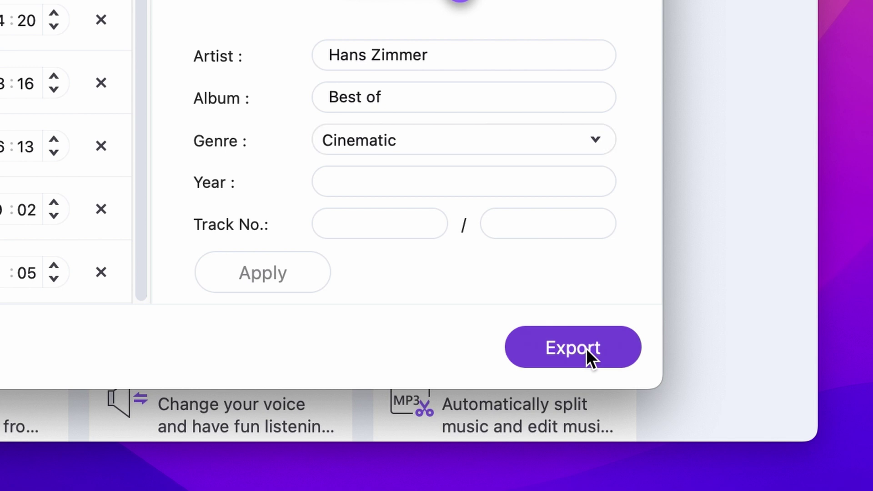